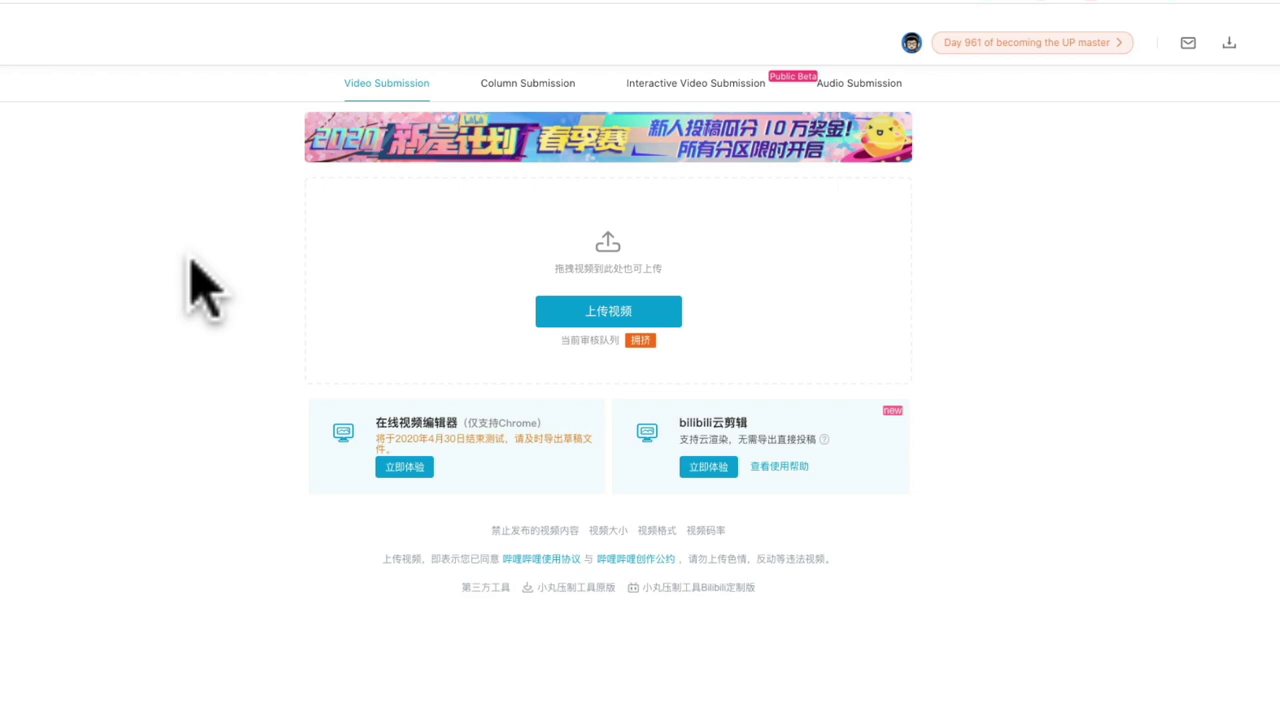
# - Translate the Video Submission page from Chinese to English using the browser's page menu
pyautogui.rightClick(190, 258)
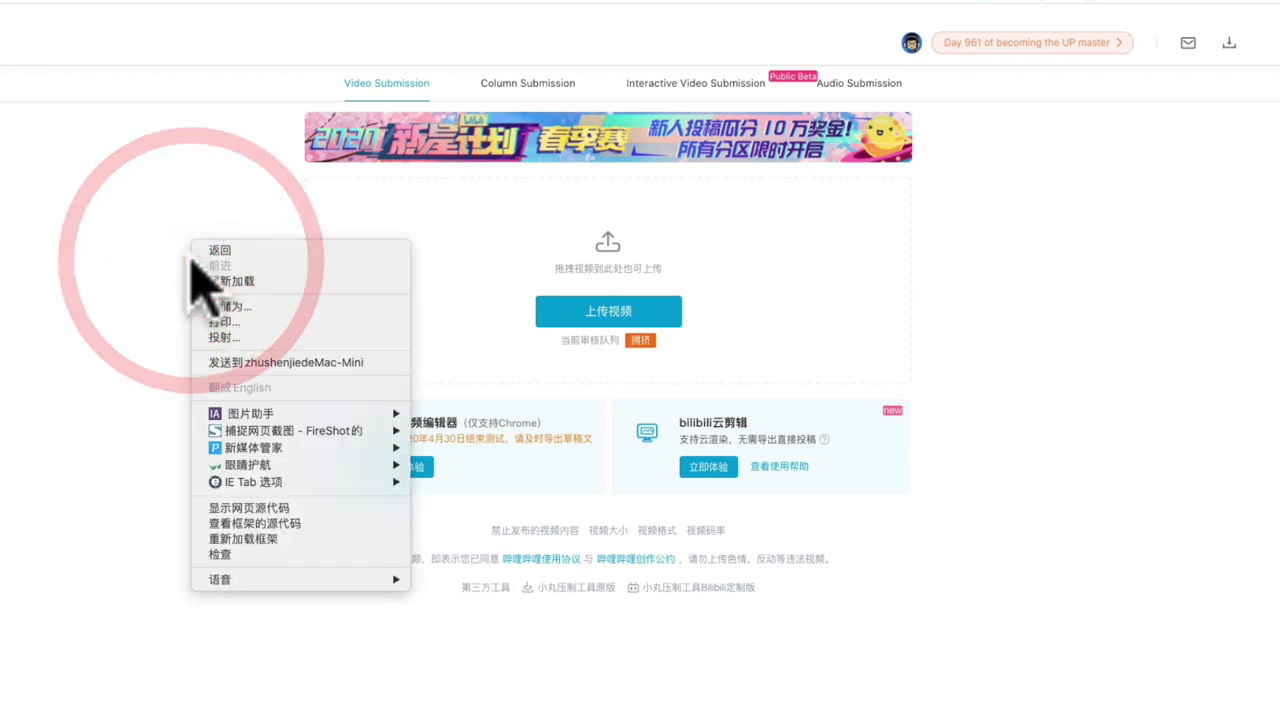
pyautogui.moveTo(228, 450)
pyautogui.click(40, 318)
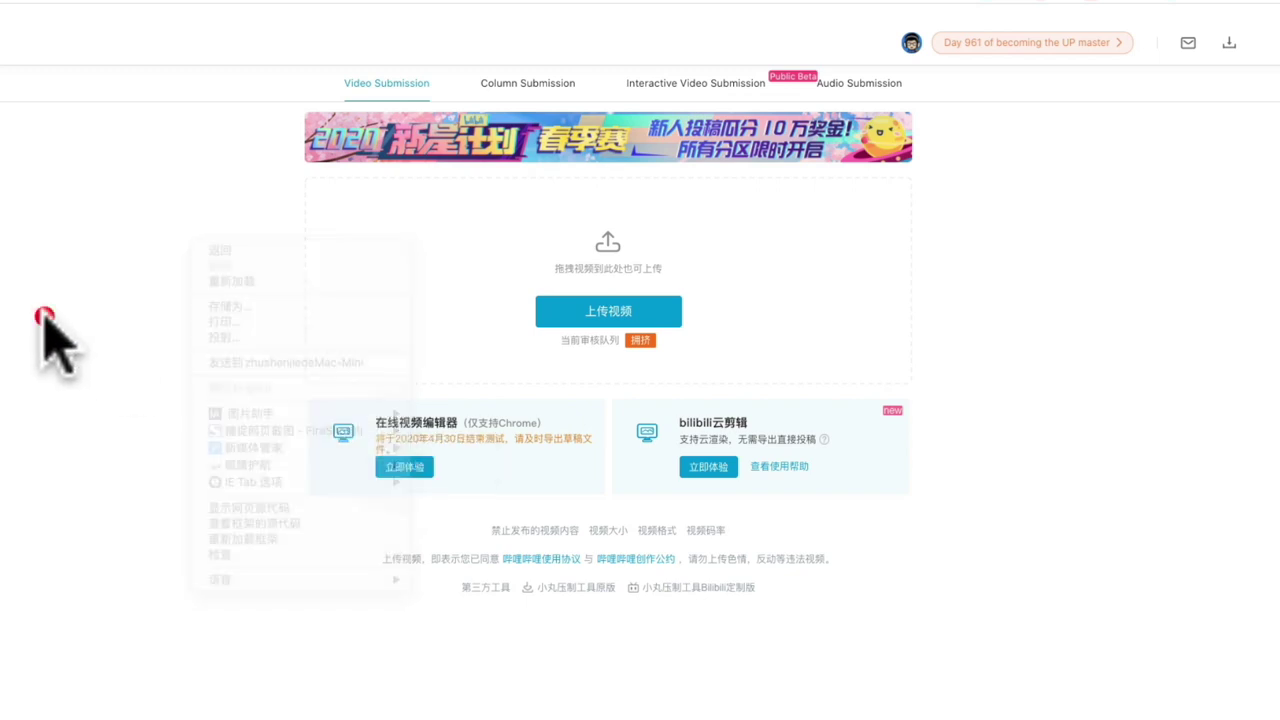
pyautogui.rightClick(126, 286)
pyautogui.click(543, 371)
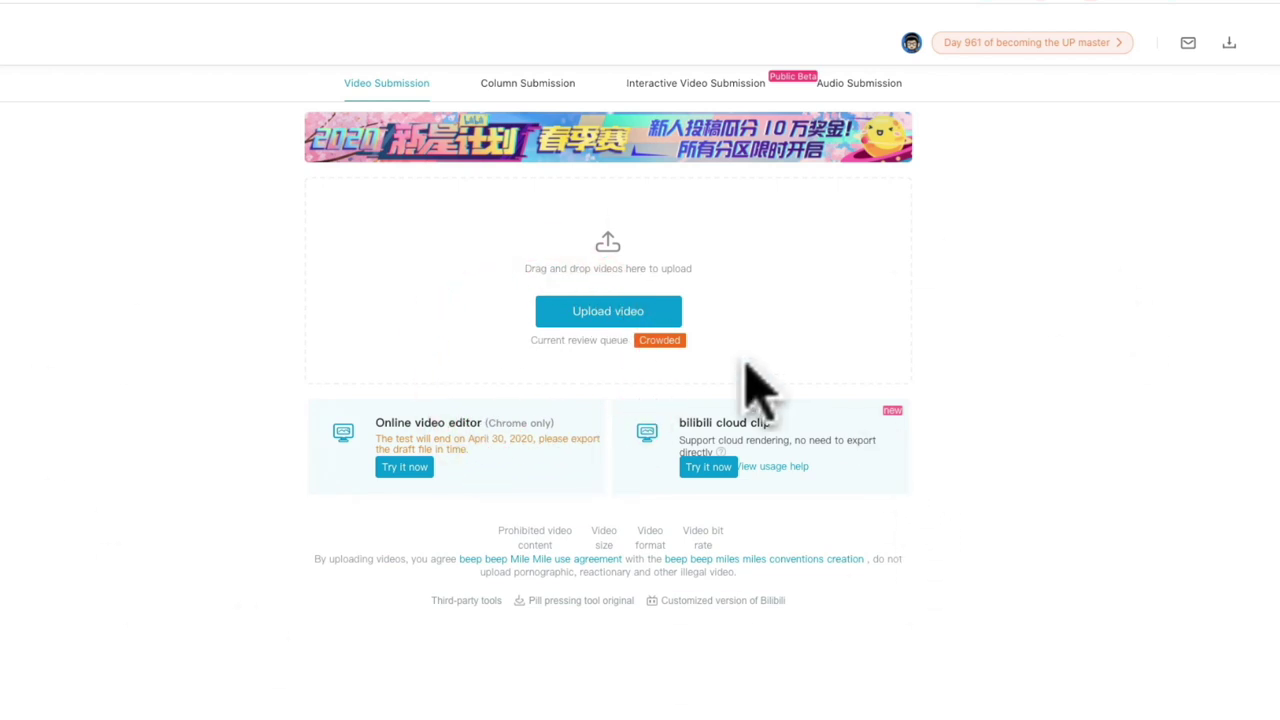
pyautogui.click(605, 313)
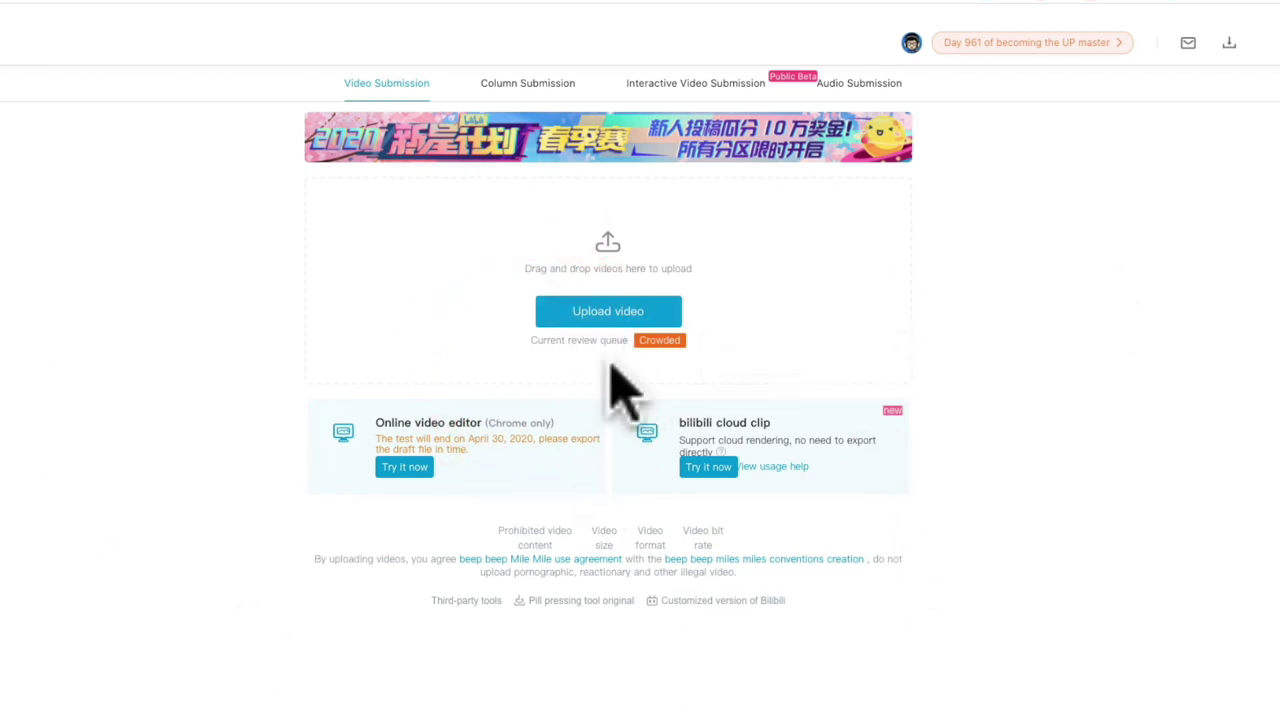
# - Drop Video.mp4 from the desktop into the upload area to start its upload
pyautogui.click(617, 312)
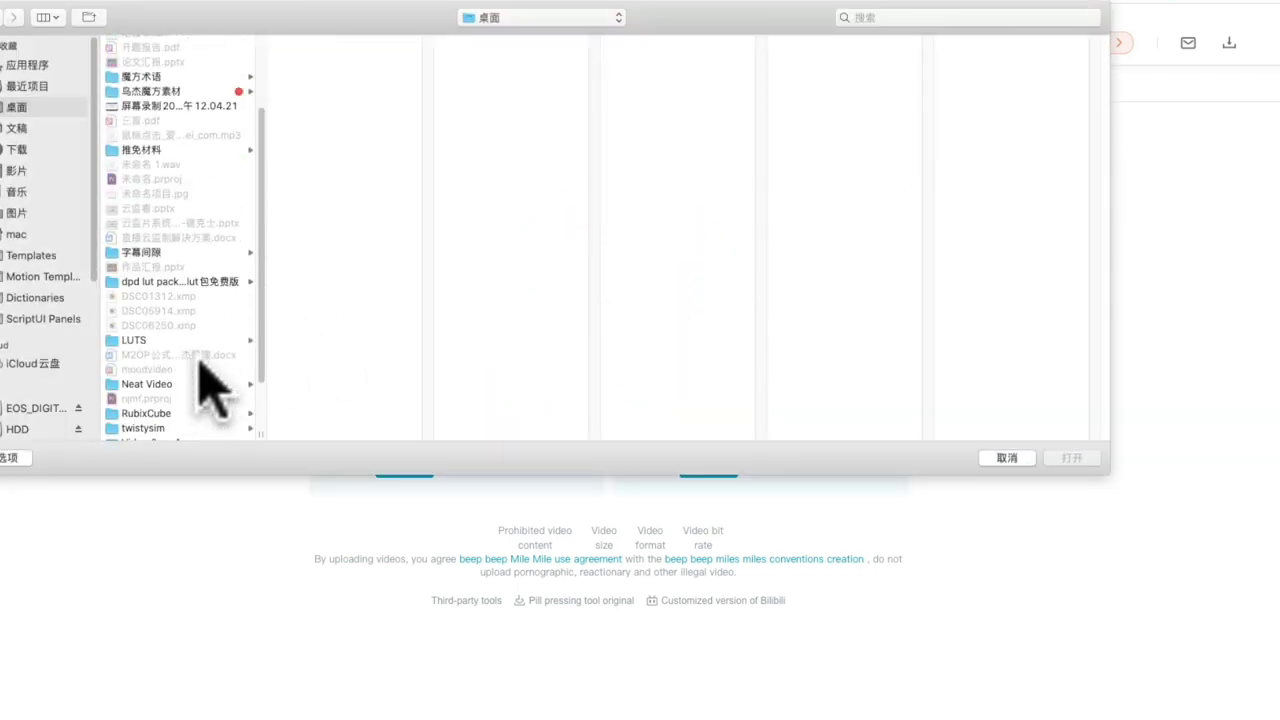
pyautogui.scroll(-3, 200, 380)
pyautogui.scroll(8, 200, 380)
pyautogui.click(1008, 458)
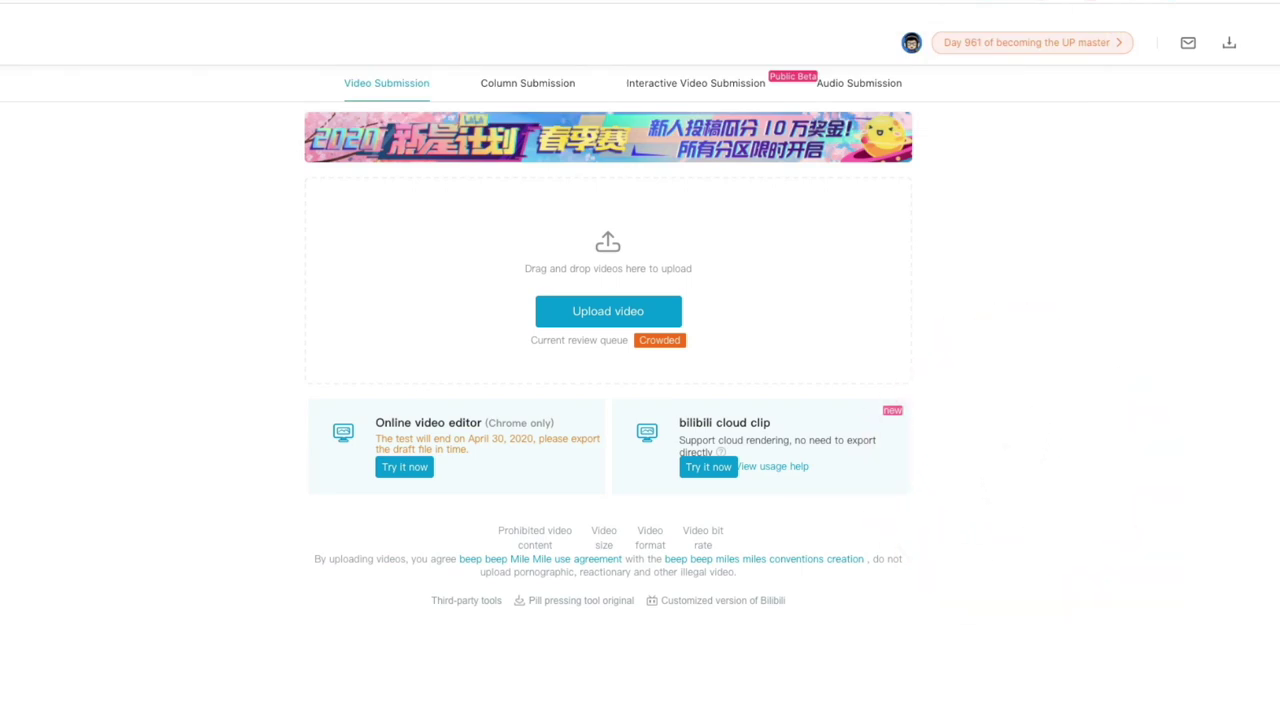
pyautogui.moveTo(628, 510); pyautogui.dragTo(614, 258)
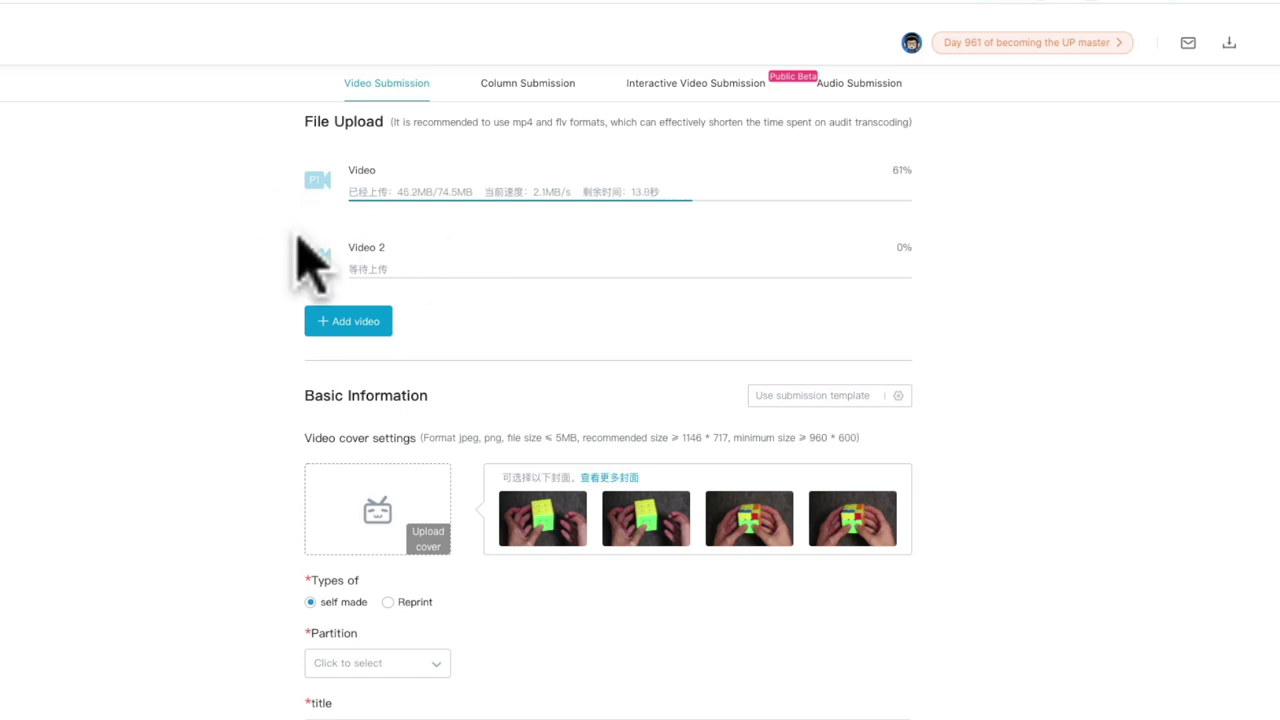
pyautogui.scroll(-3, 312, 400)
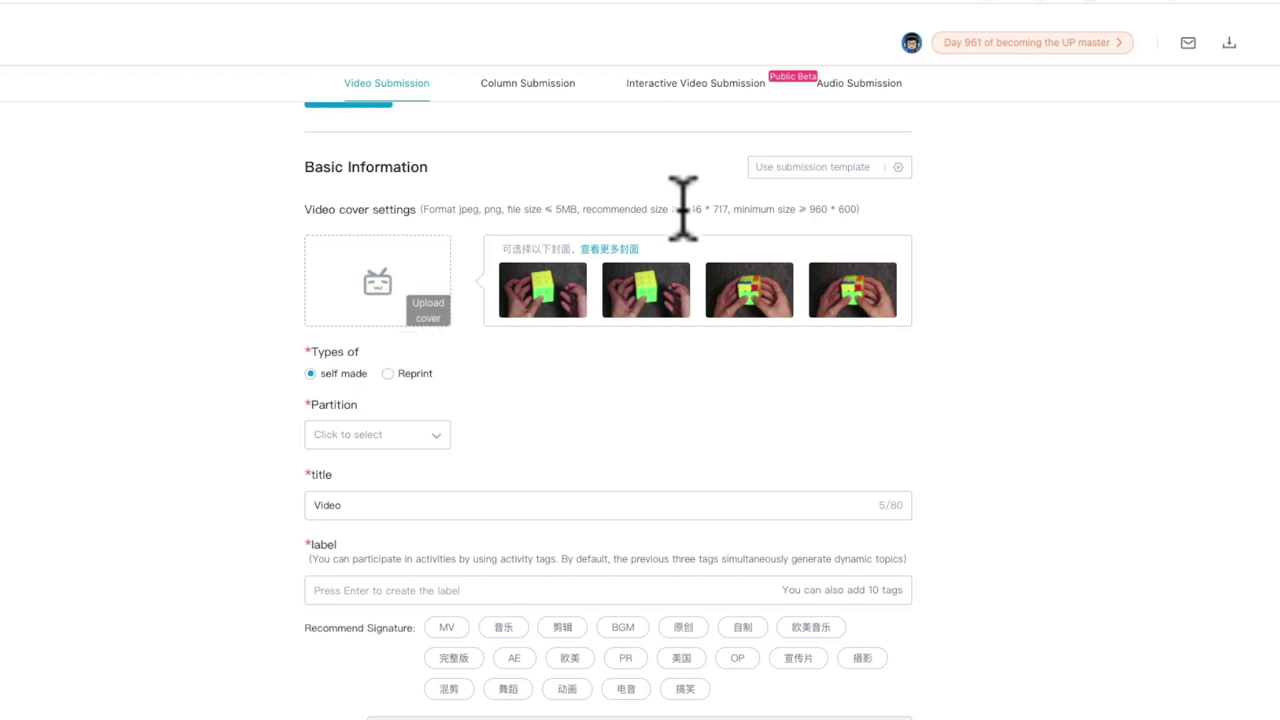
pyautogui.click(422, 280)
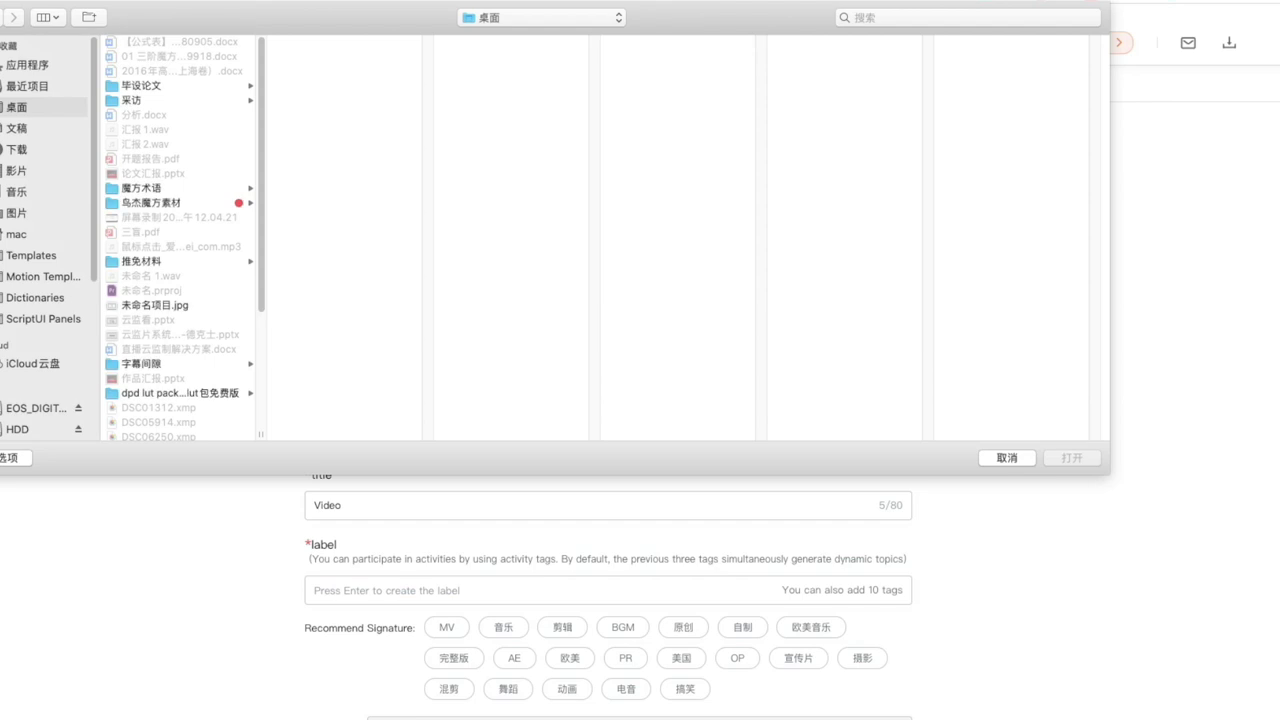
pyautogui.click(238, 302)
pyautogui.click(1072, 460)
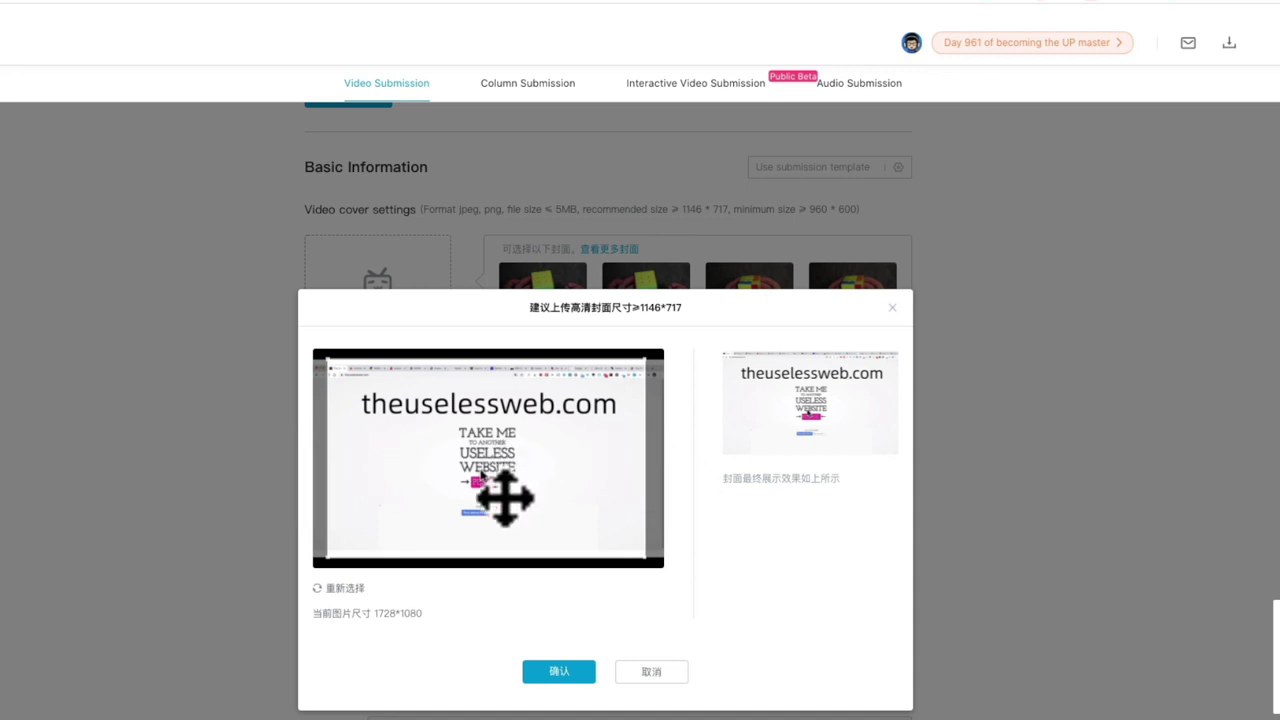
pyautogui.click(545, 670)
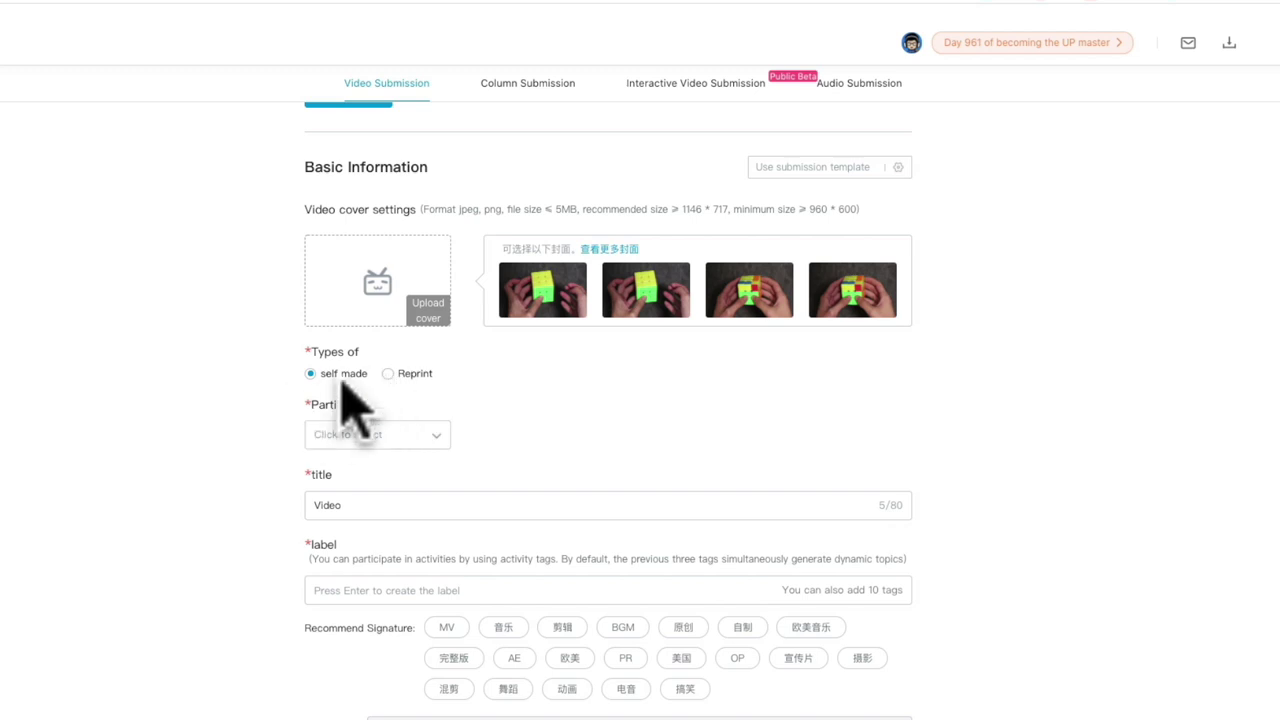
# - Leave the video type as self made and open the Partition dropdown list
pyautogui.click(389, 374)
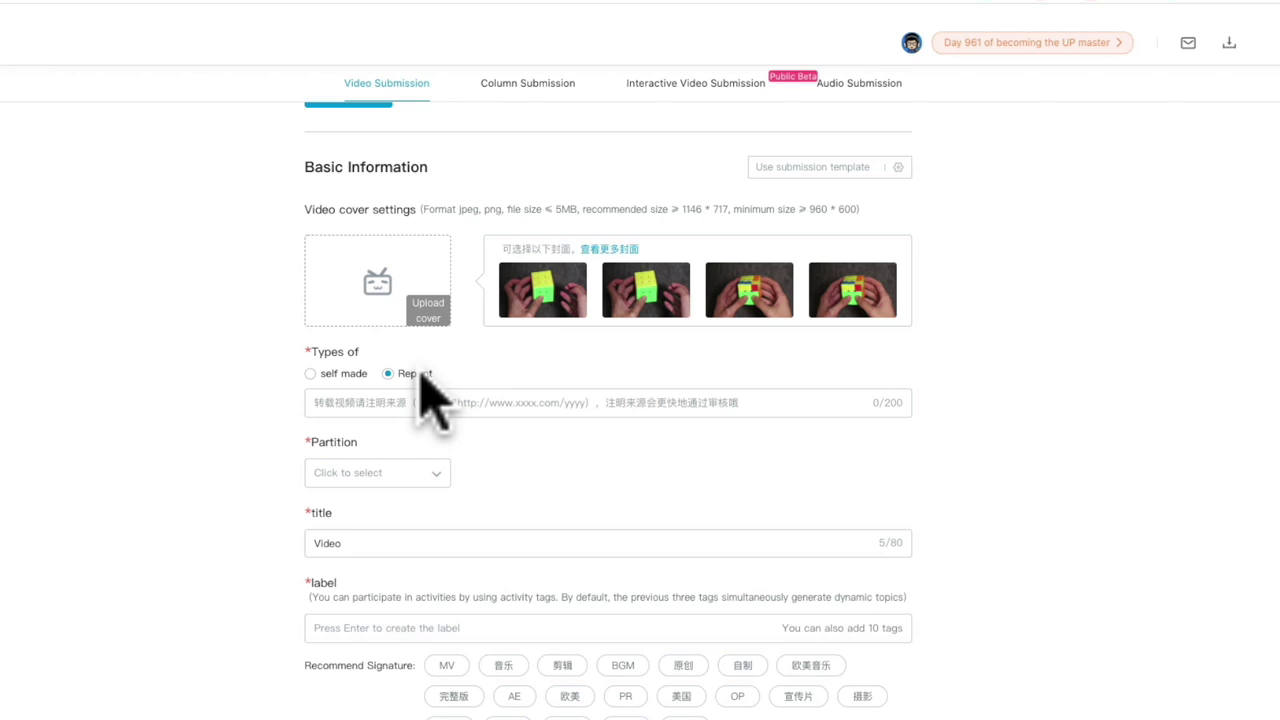
pyautogui.click(320, 375)
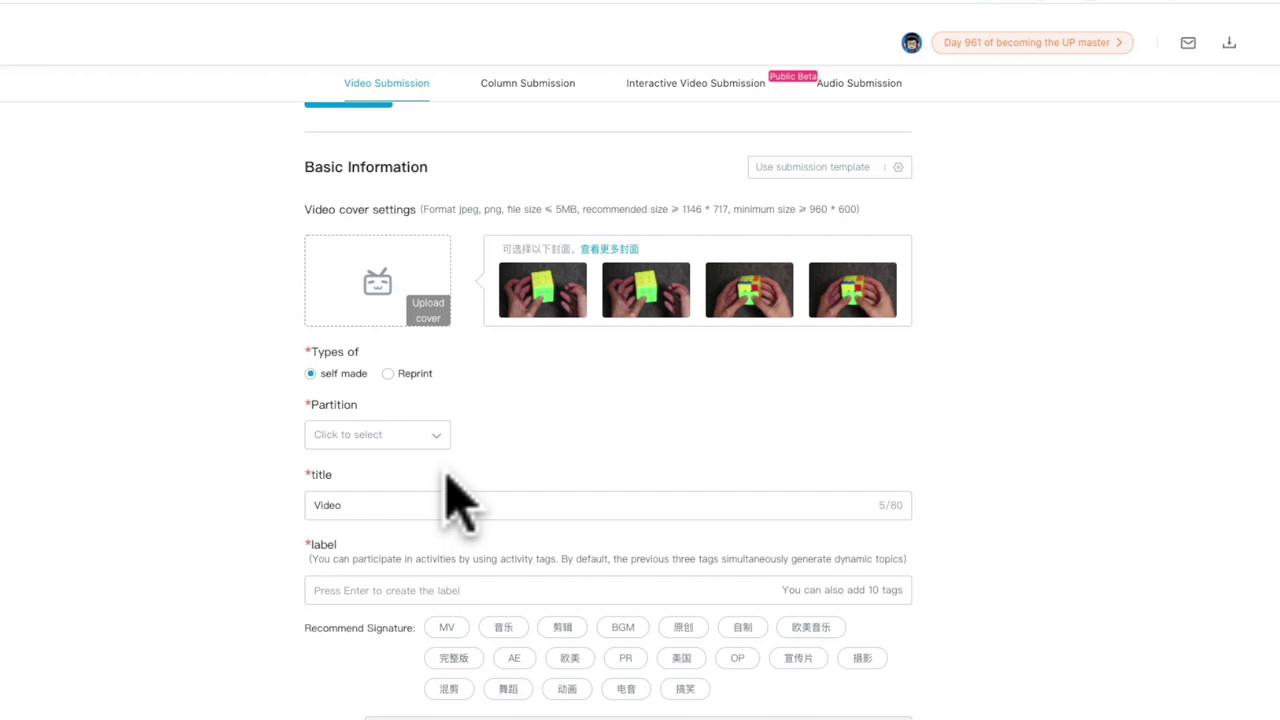
pyautogui.moveTo(314, 407); pyautogui.dragTo(396, 407)
pyautogui.click(422, 437)
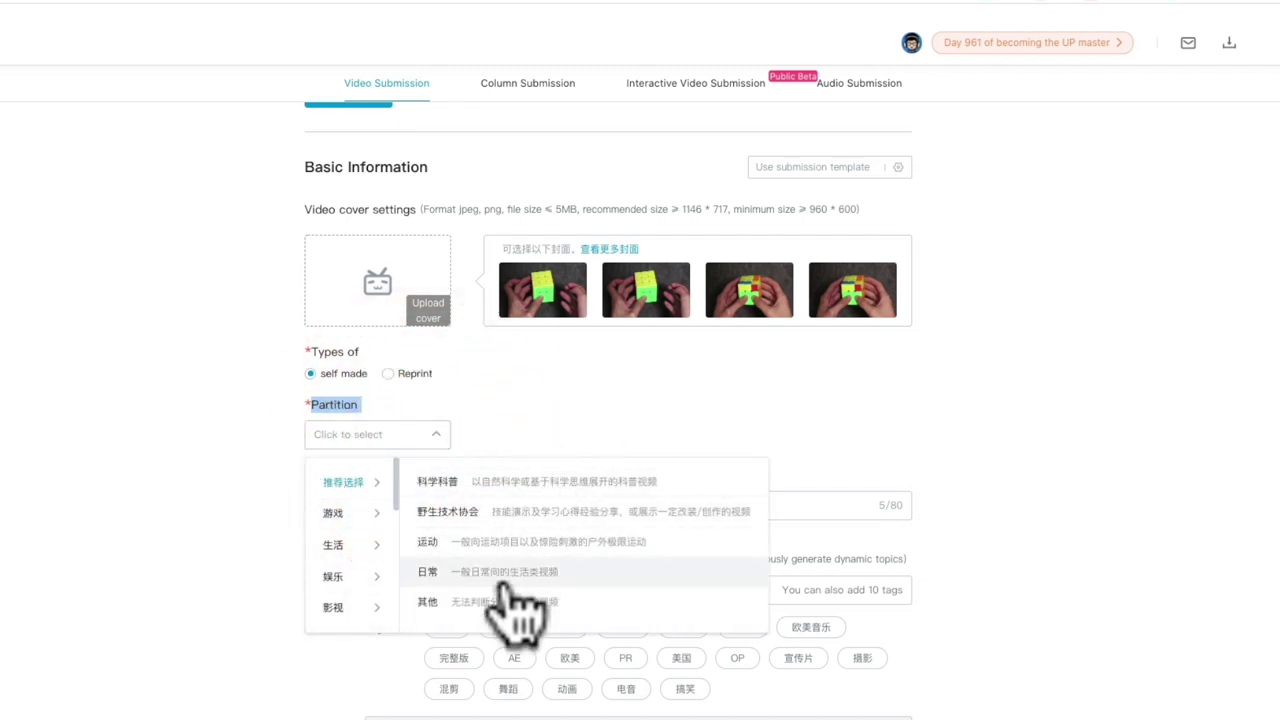
# - Browse the 生活 and 科技 partition categories, then close the list without choosing one
pyautogui.click(336, 543)
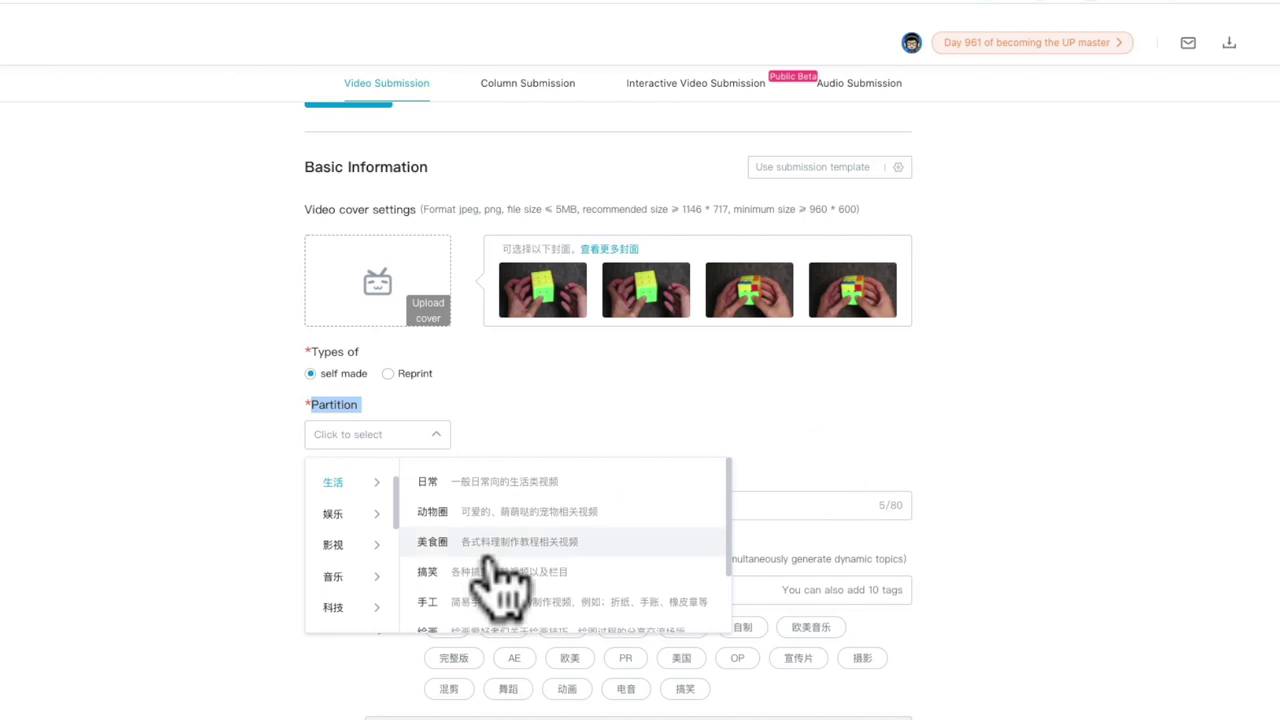
pyautogui.click(345, 608)
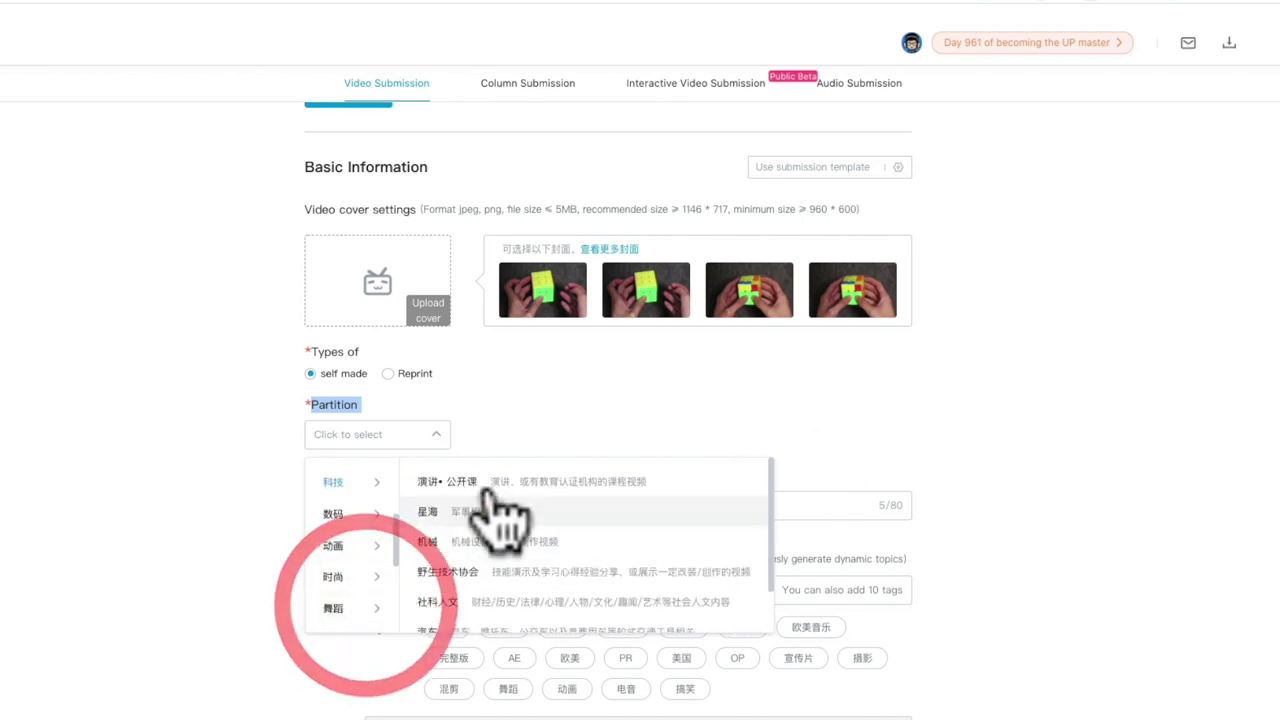
pyautogui.click(858, 407)
pyautogui.scroll(-2, 463, 506)
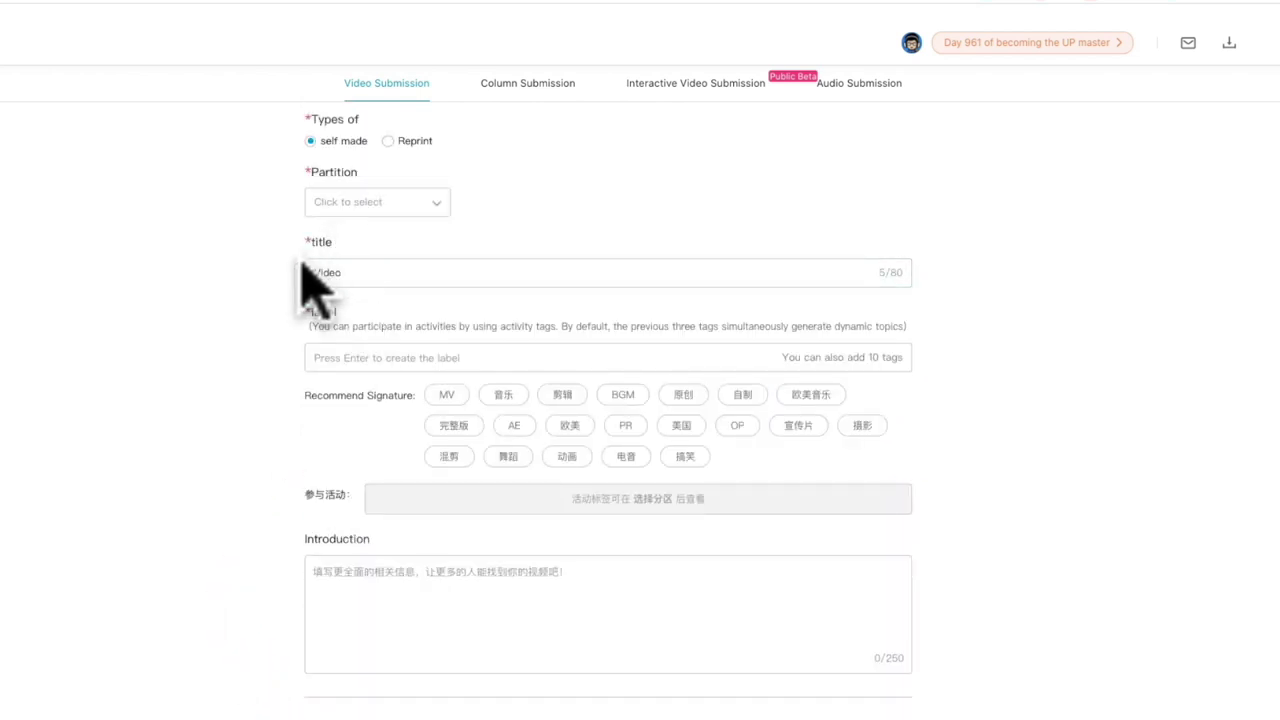
# - Add the recommended tags MV, 搞笑 and 动画 to the video's label field
pyautogui.click(365, 357)
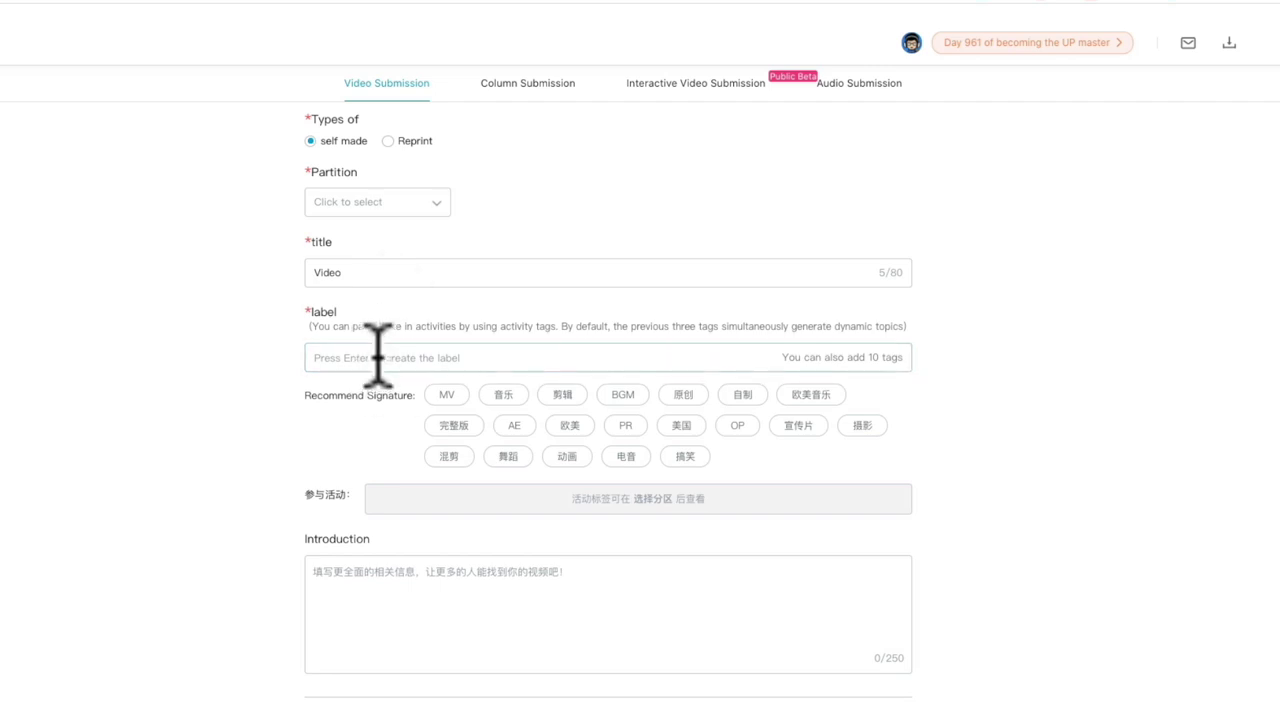
pyautogui.click(376, 356)
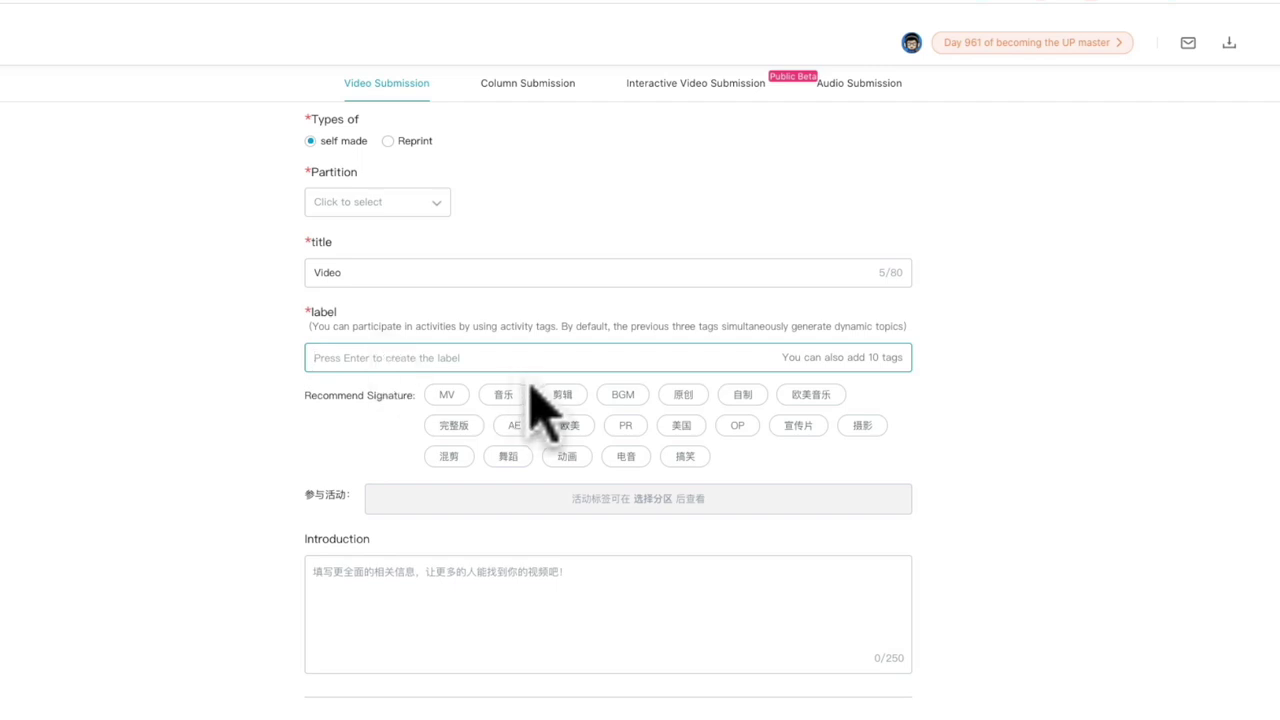
pyautogui.click(447, 396)
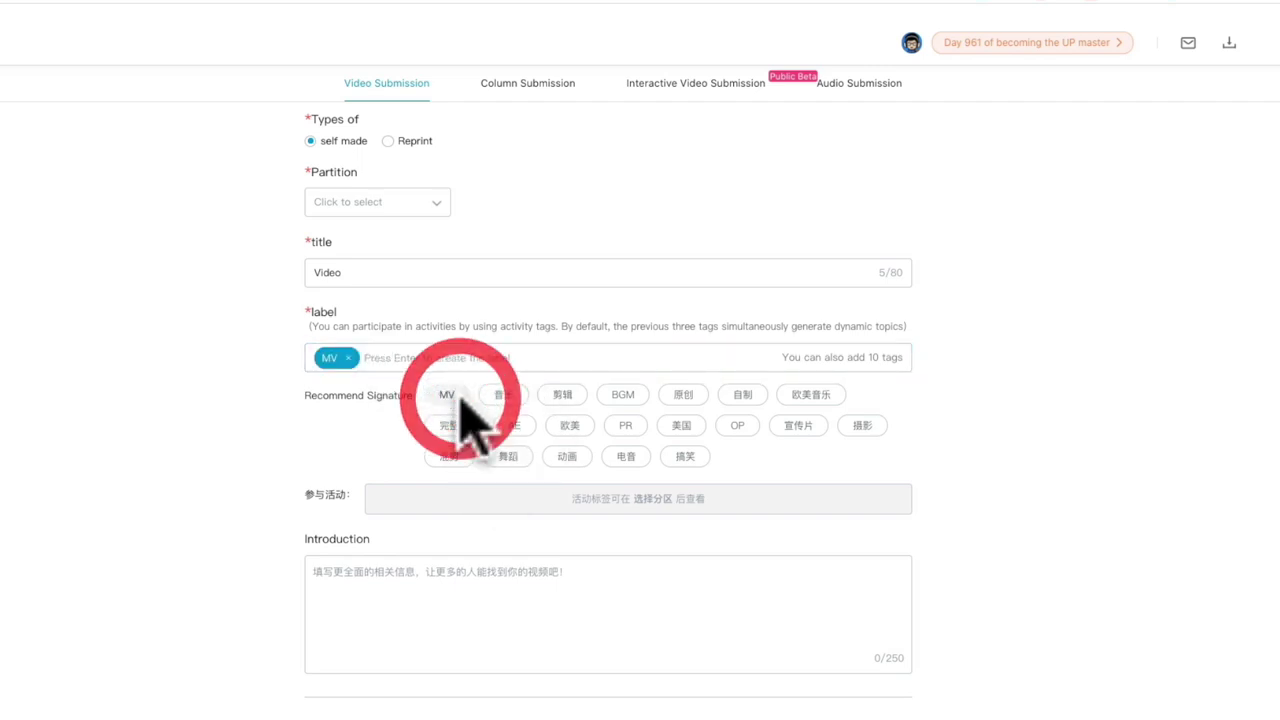
pyautogui.click(685, 457)
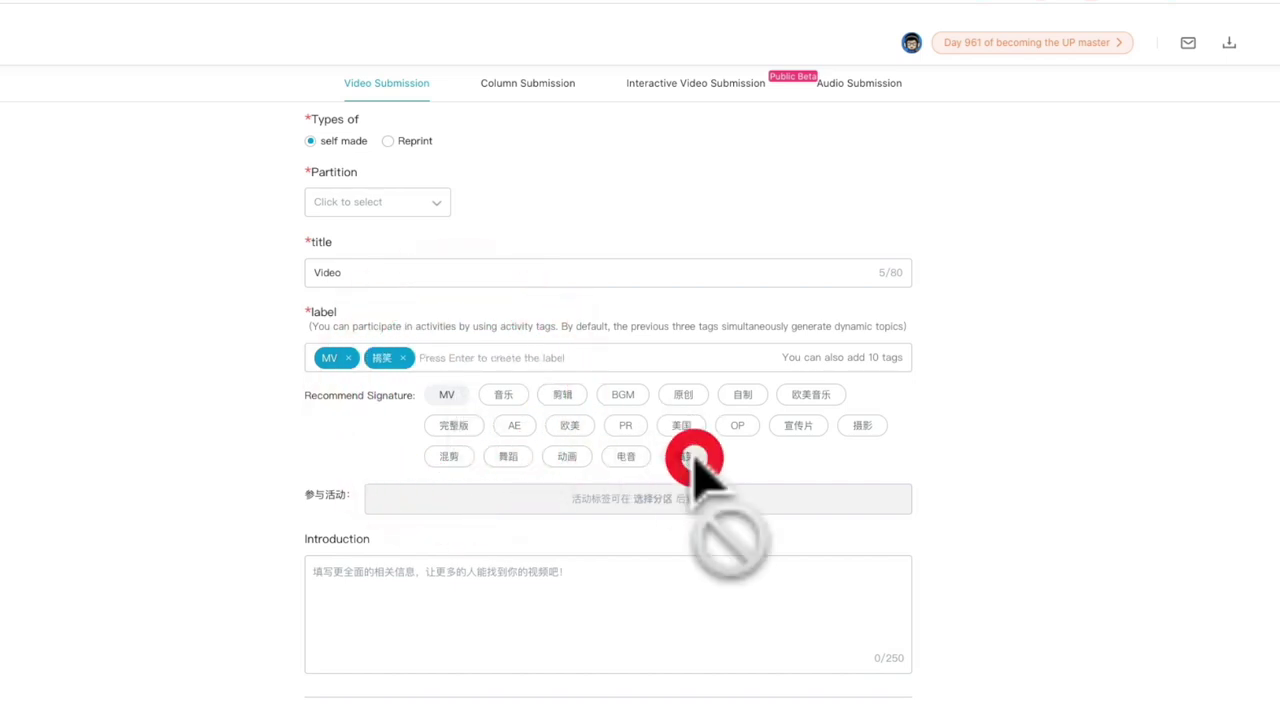
pyautogui.click(572, 458)
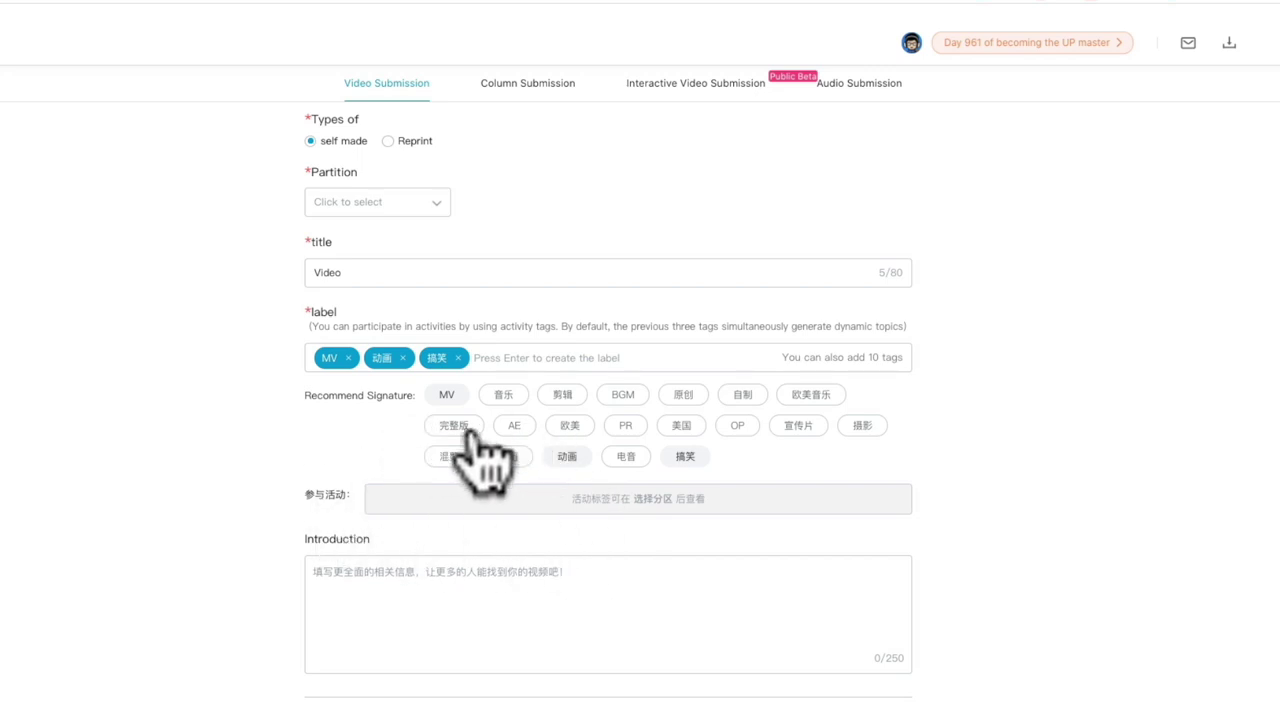
pyautogui.moveTo(308, 495); pyautogui.dragTo(340, 495)
pyautogui.click(340, 494)
pyautogui.click(457, 642)
pyautogui.click(432, 615)
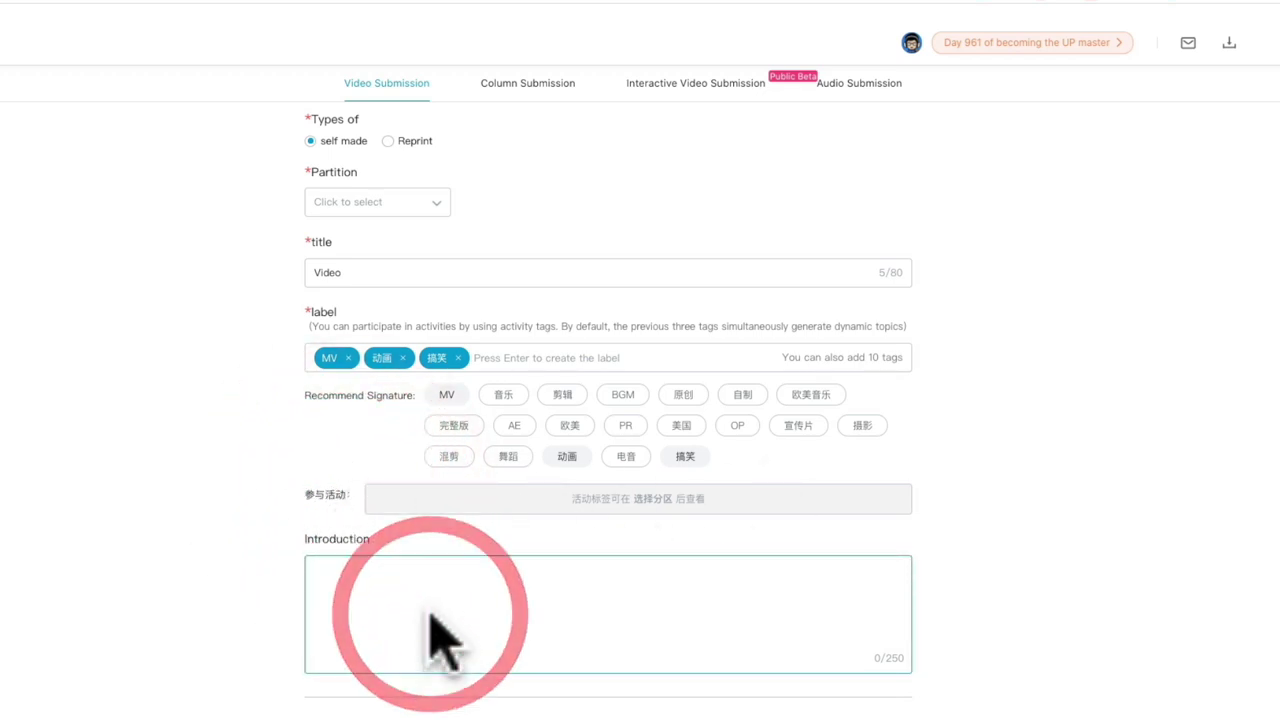
pyautogui.scroll(-2, 436, 630)
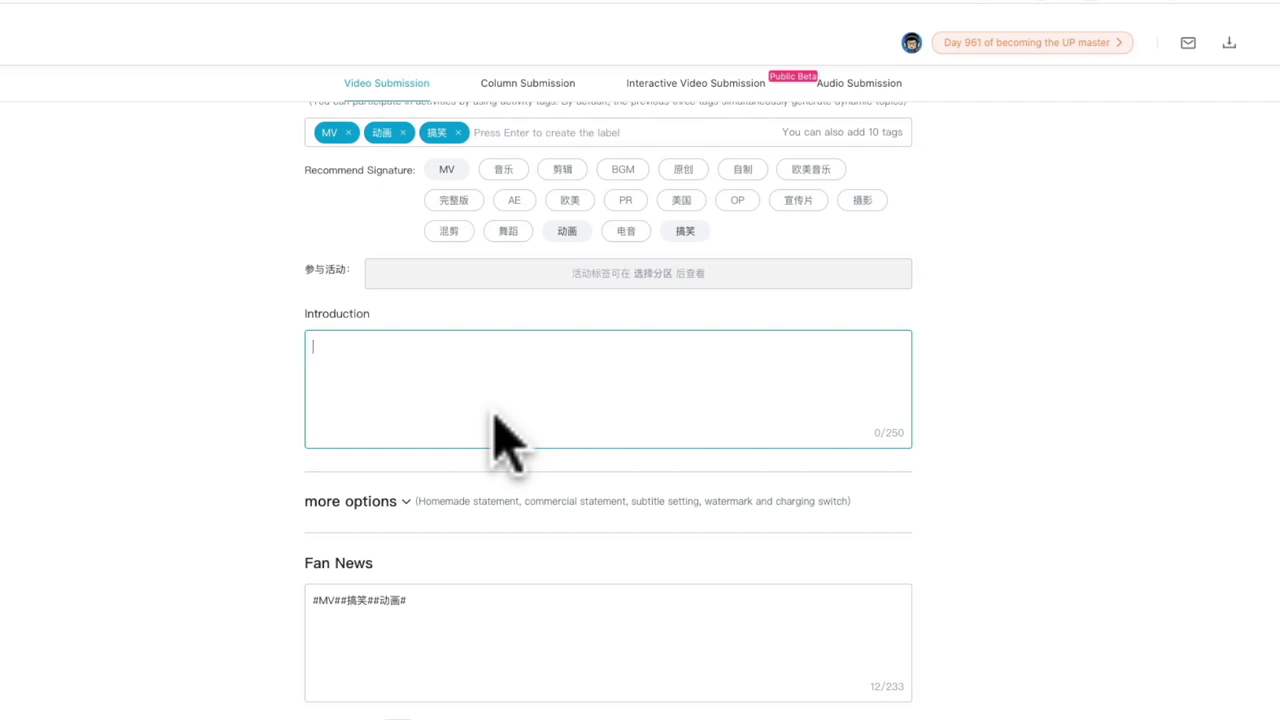
pyautogui.scroll(-1, 450, 420)
pyautogui.click(392, 400)
pyautogui.scroll(-2, 390, 405)
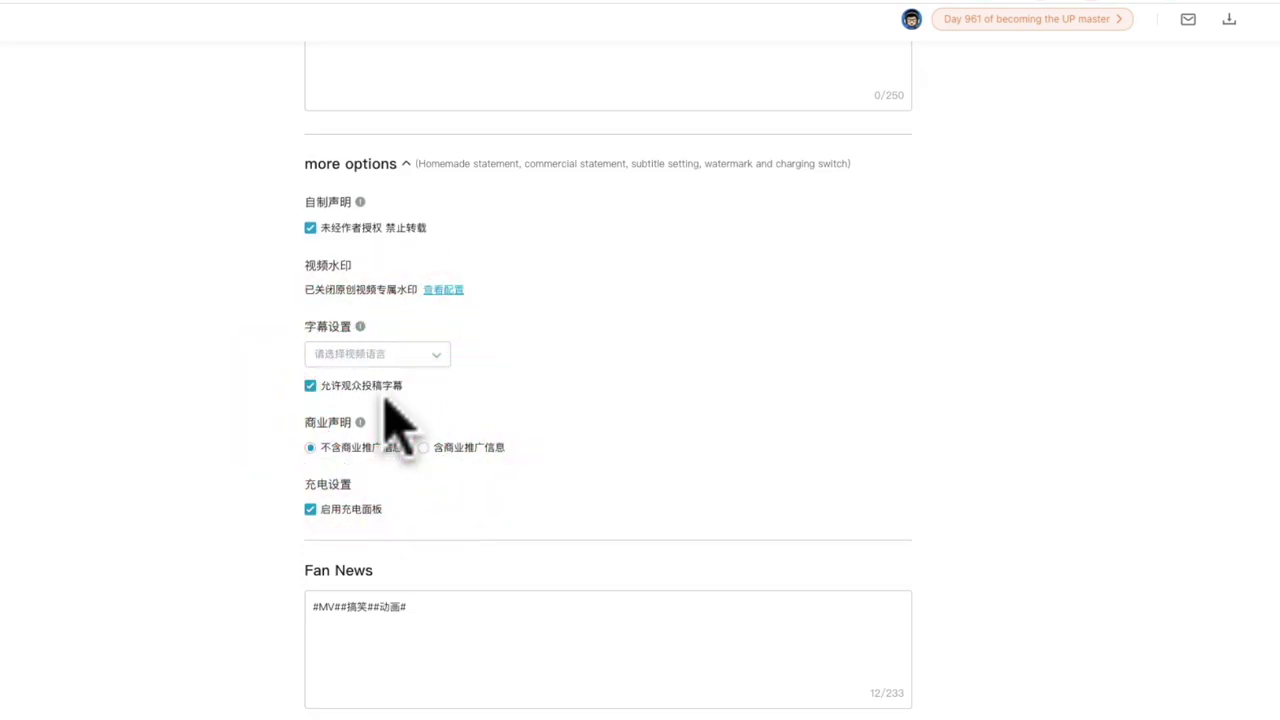
pyautogui.click(378, 163)
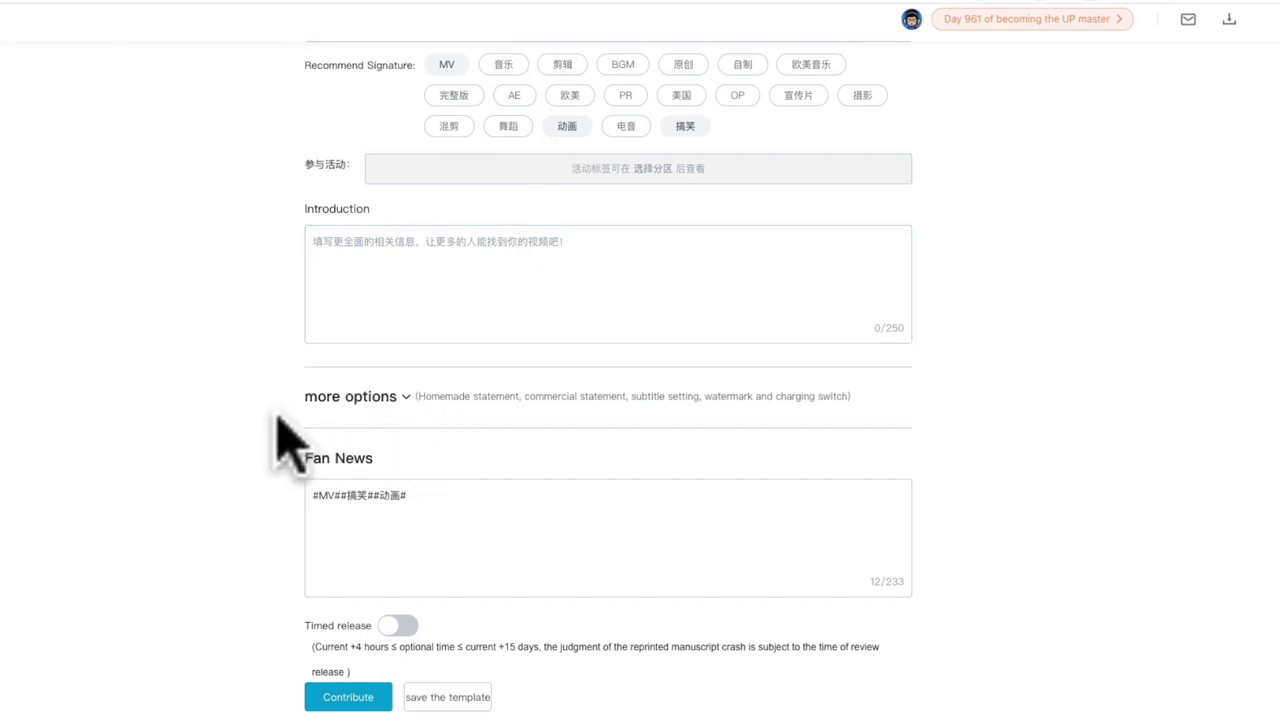
pyautogui.click(464, 510)
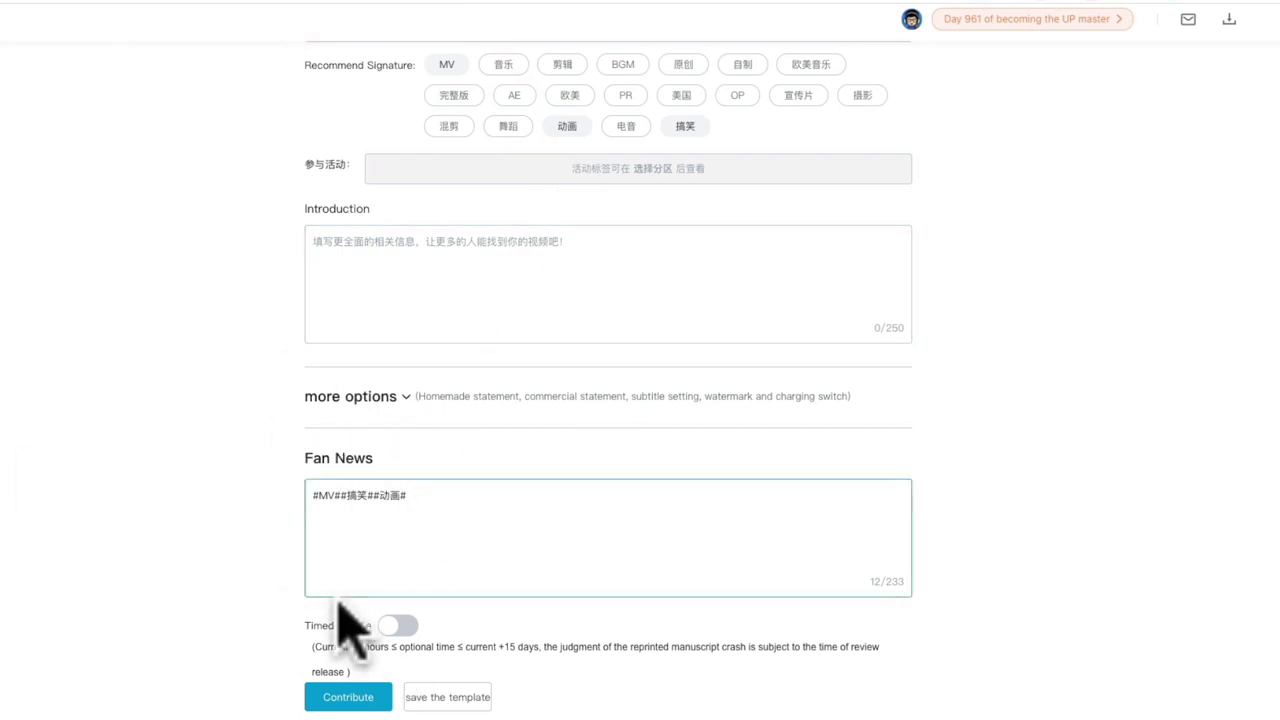
pyautogui.click(446, 528)
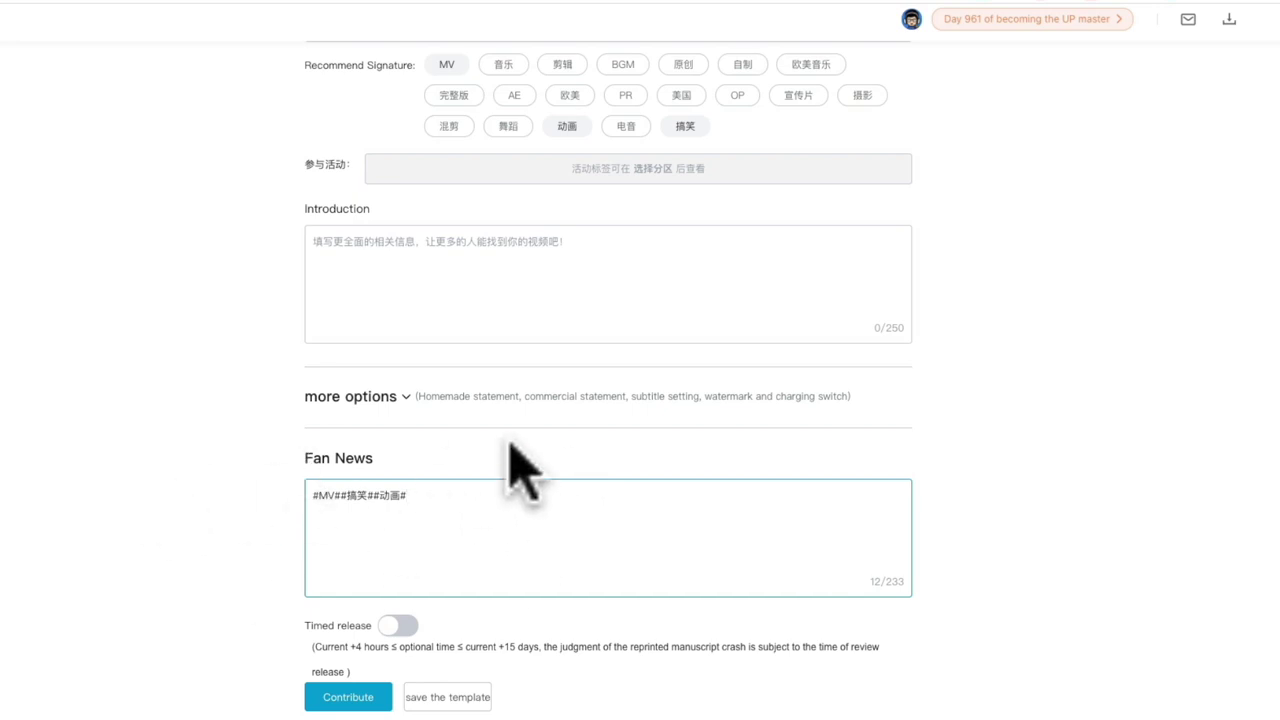
pyautogui.click(452, 518)
pyautogui.moveTo(452, 518); pyautogui.dragTo(171, 523)
pyautogui.scroll(5, 243, 514)
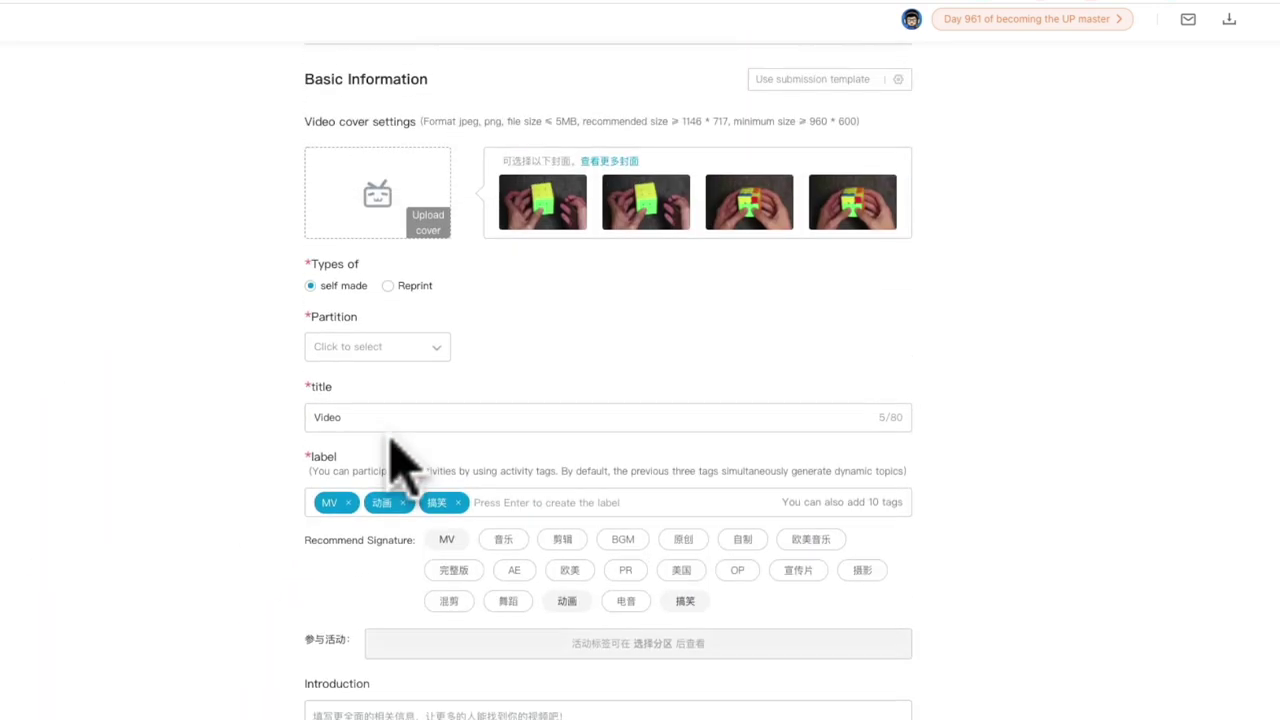
pyautogui.scroll(-5, 443, 571)
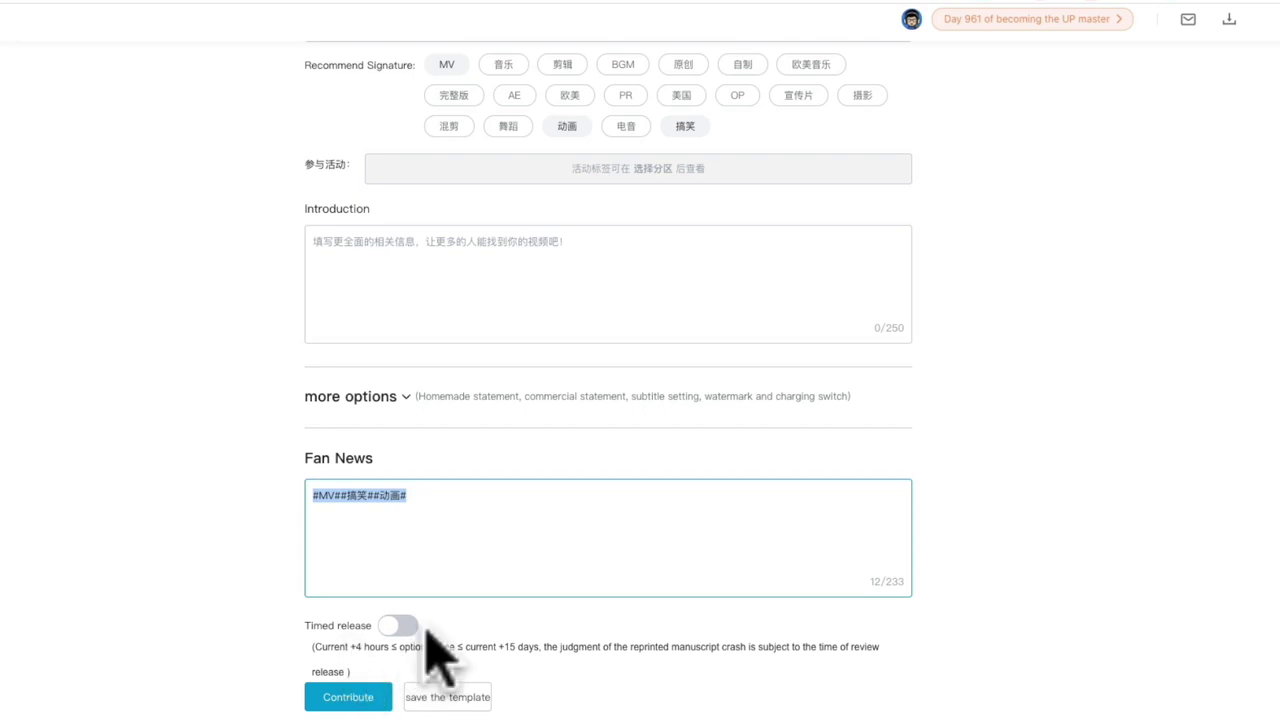
# - Submit the video with Contribute so 'Manuscript delivered successfully' appears
pyautogui.click(367, 712)
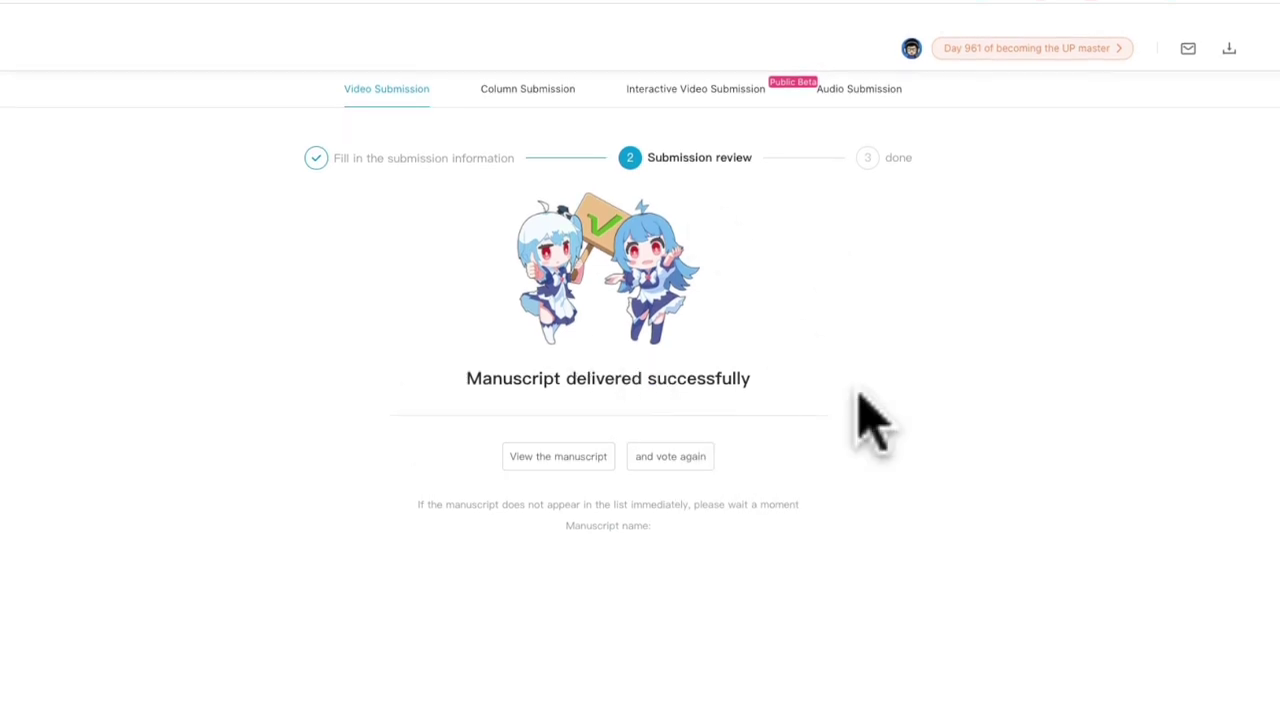